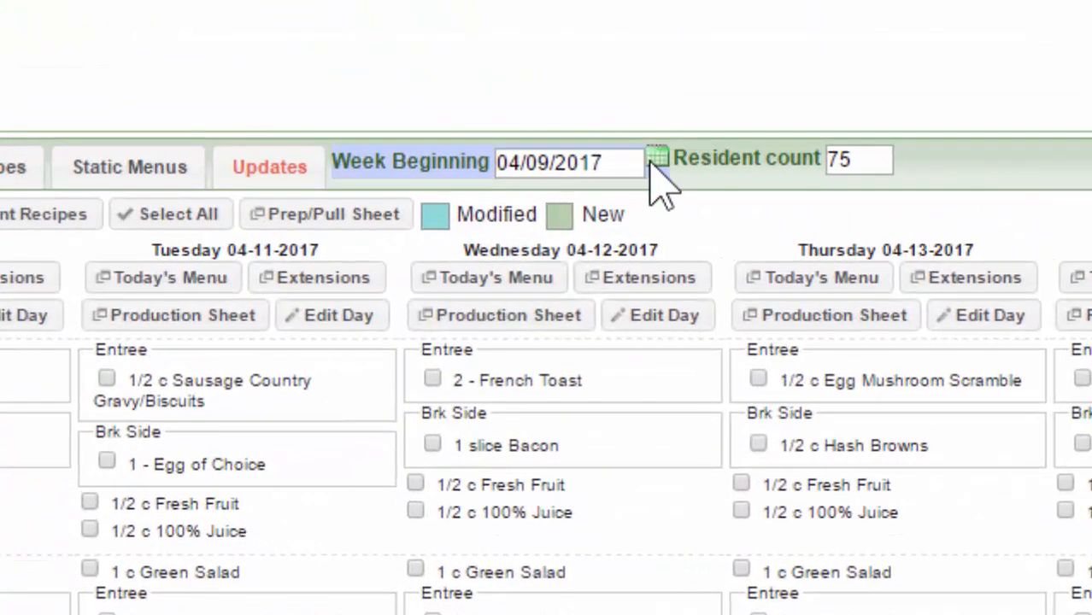
Step: View the menu for the week beginning 04/16/2017, and return to the week beginning 04/09/2017
{"action": "left_click", "coordinate": [654, 156]}
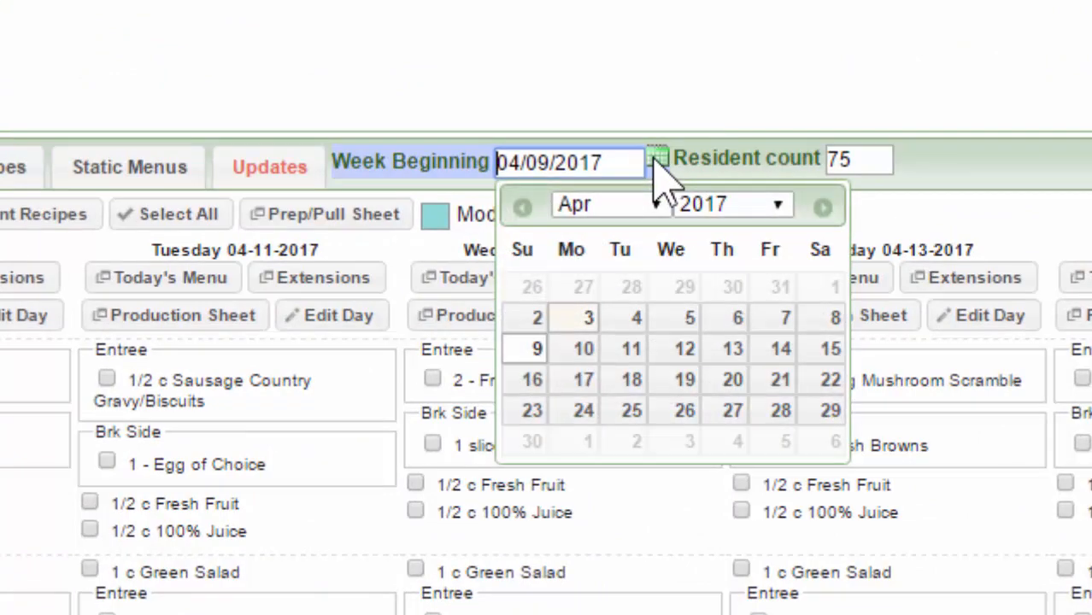
{"action": "left_click", "coordinate": [534, 381]}
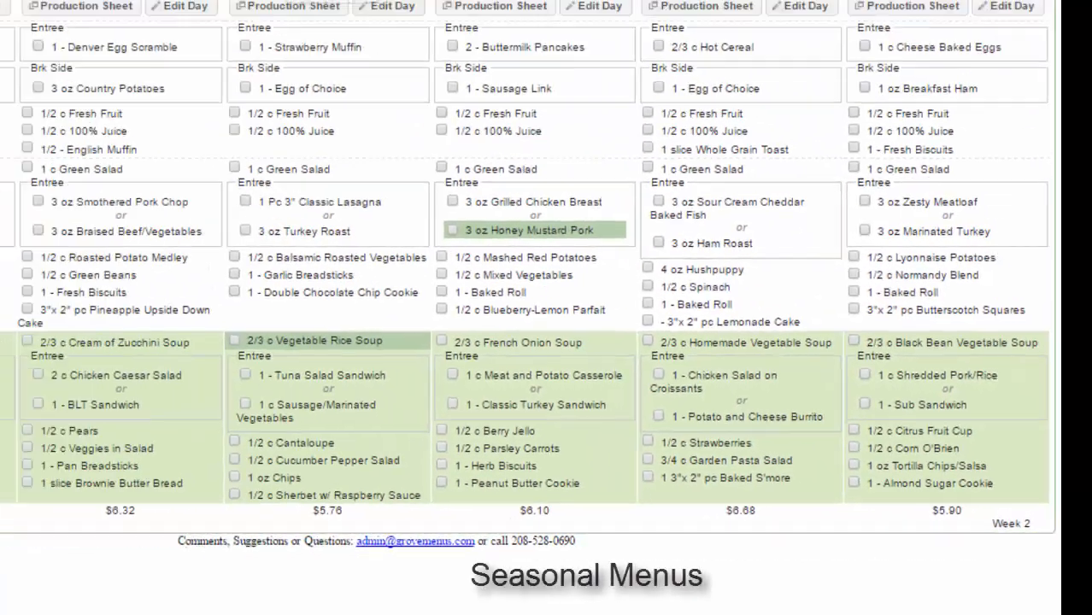
{"action": "left_click", "coordinate": [560, 76]}
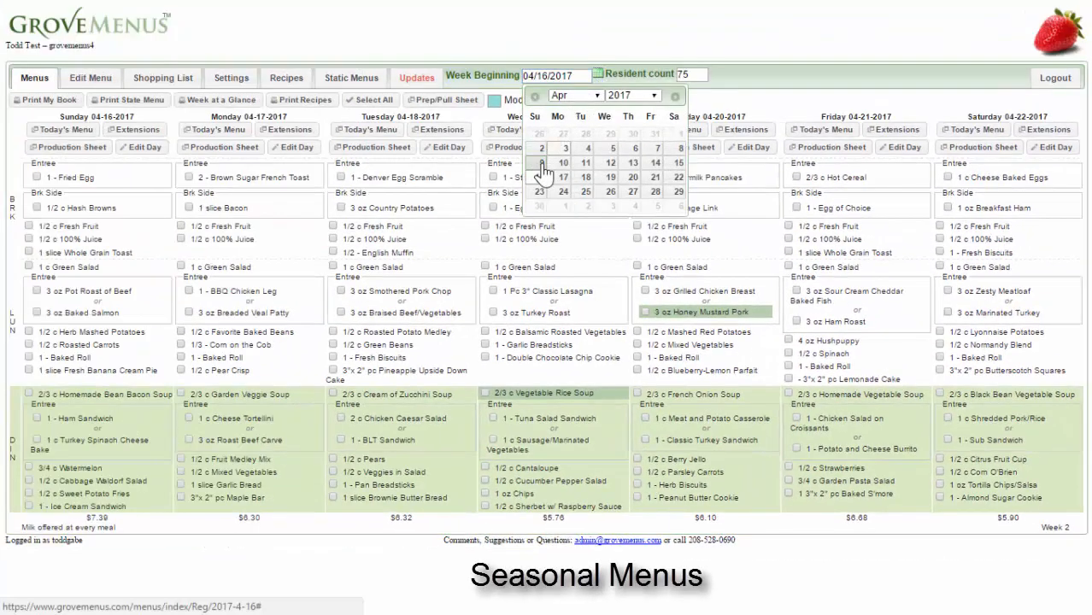
{"action": "left_click", "coordinate": [541, 165]}
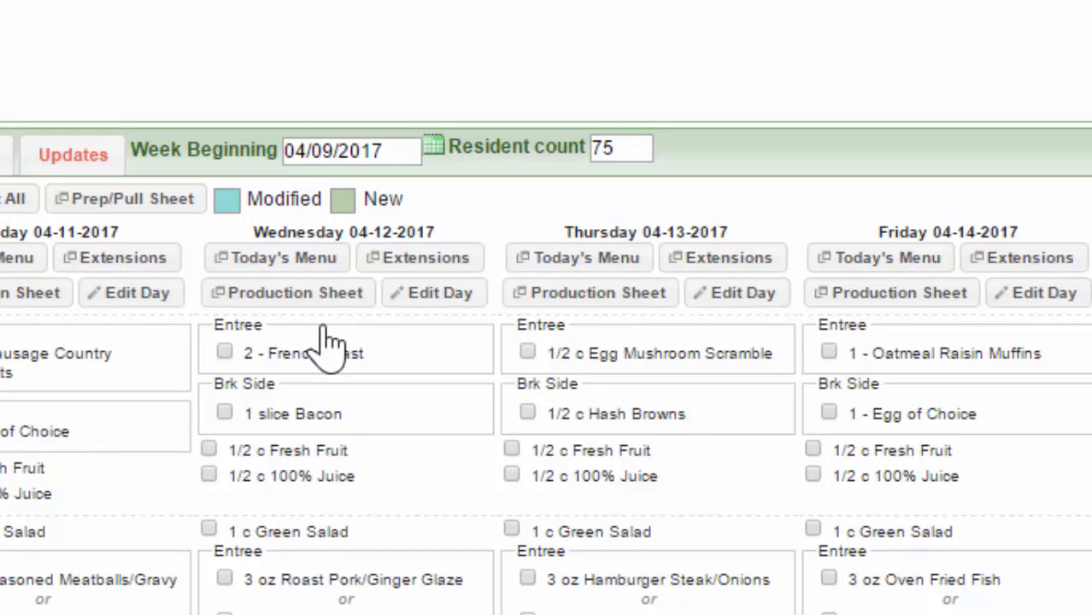
Step: Set the resident count for the week to 90
{"action": "left_click_drag", "start_coordinate": [629, 147], "coordinate": [586, 160]}
{"action": "type", "text": "90"}
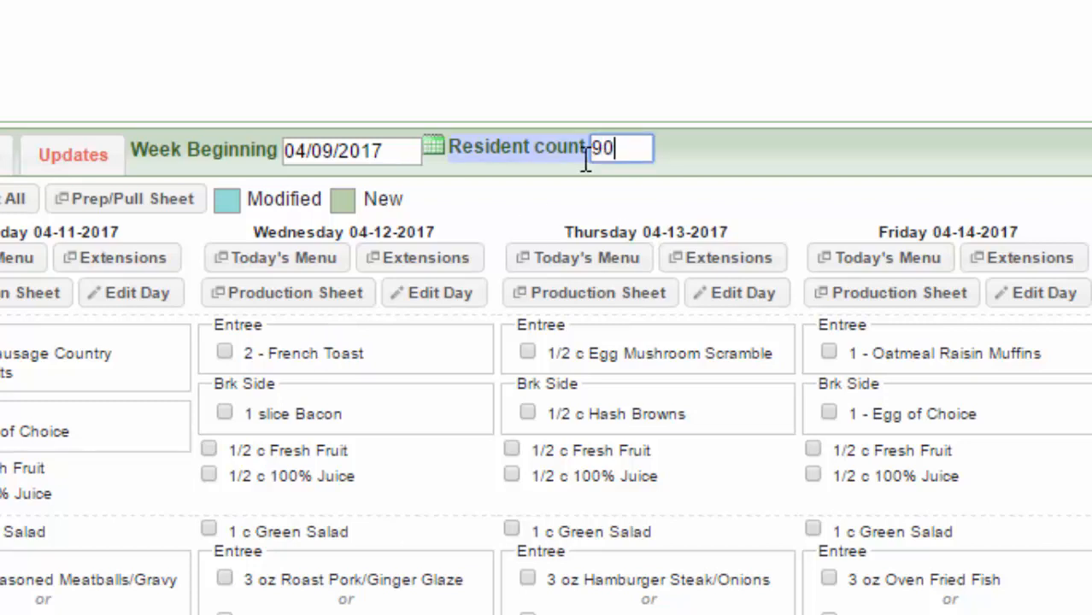
{"action": "left_click", "coordinate": [704, 157]}
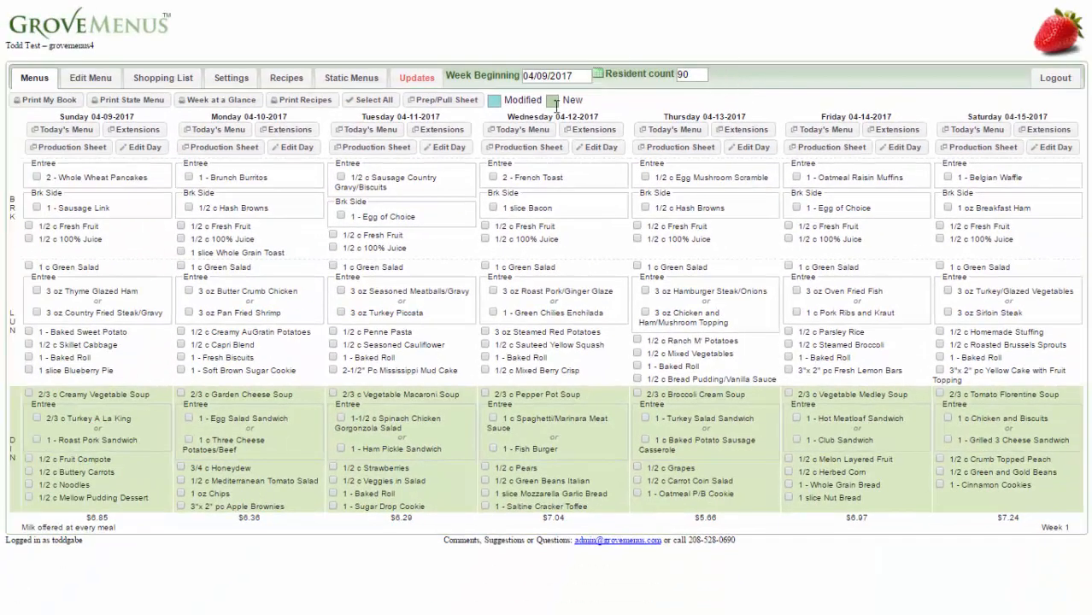
Step: Open the week's menu for editing and change Wednesday 04-12's first lunch entree to Green Chilies Enchilada
{"action": "left_click", "coordinate": [113, 85]}
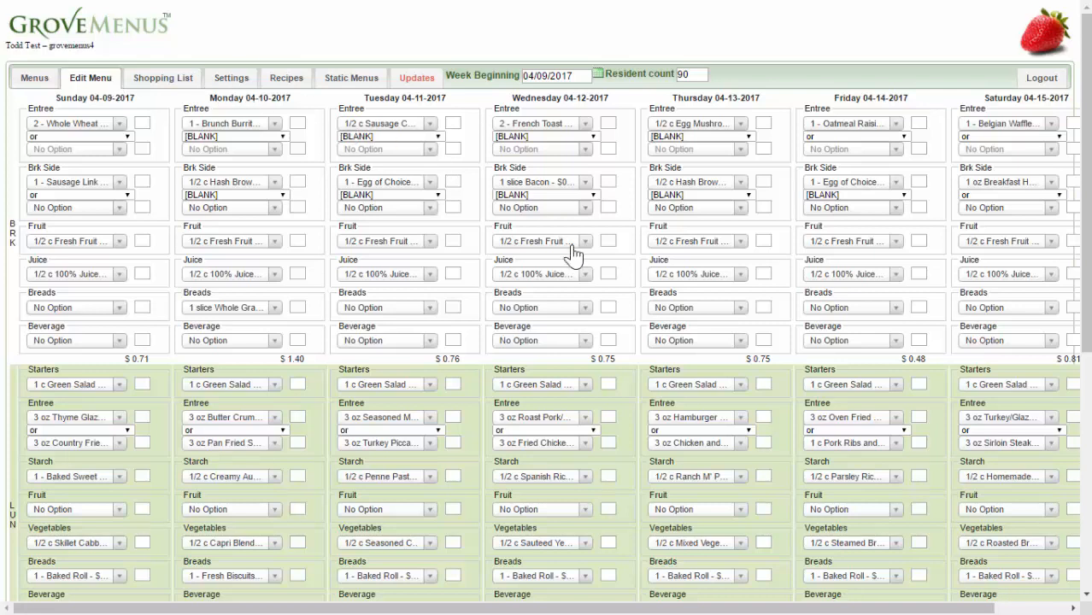
{"action": "left_click", "coordinate": [585, 419]}
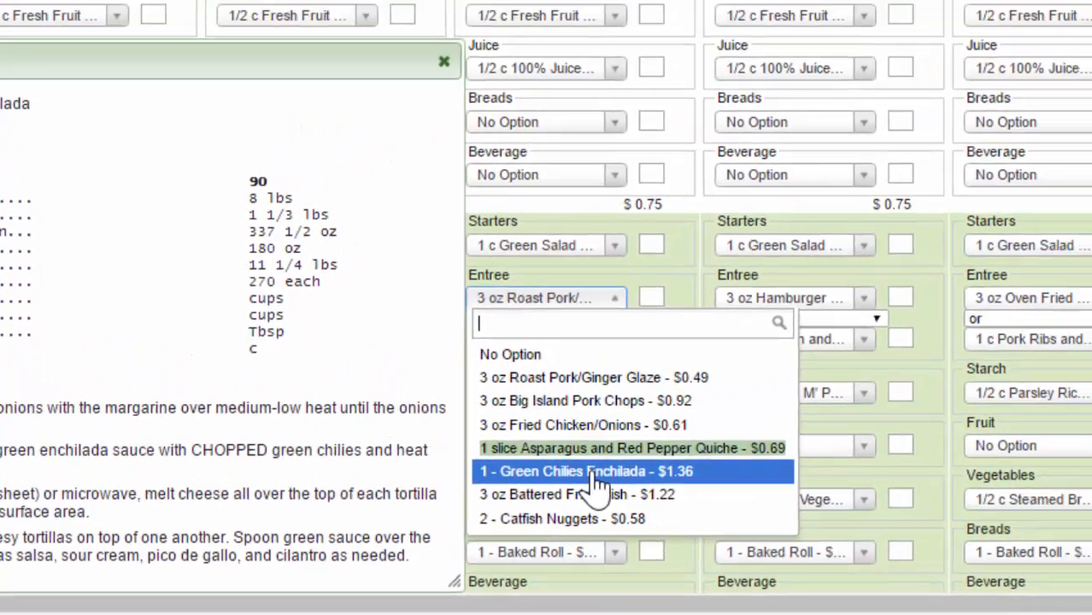
{"action": "left_click", "coordinate": [786, 427]}
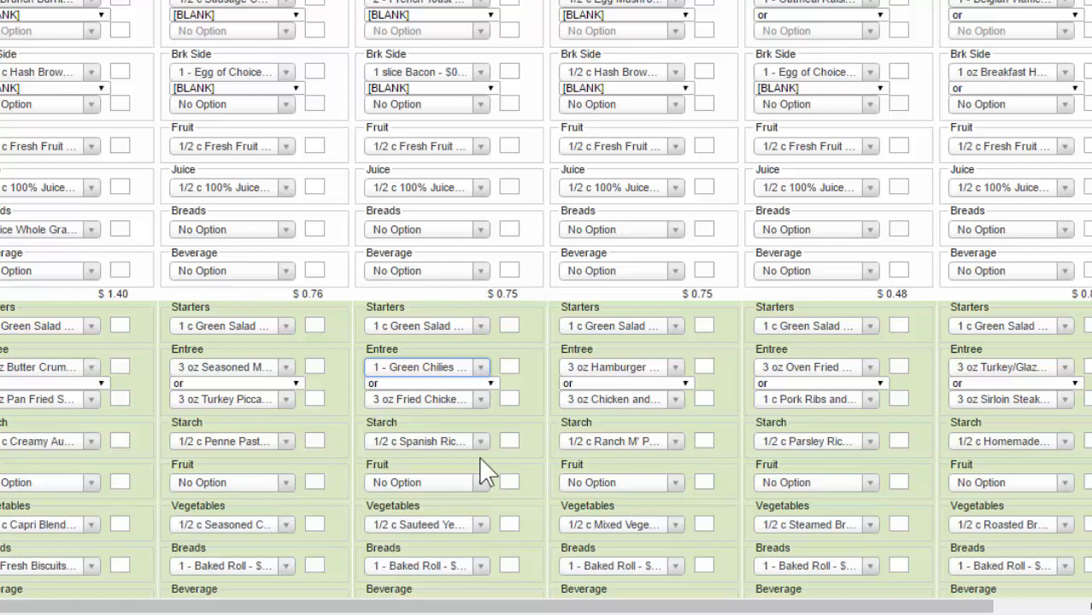
Step: Search for "shrimp" and set Wednesday's second lunch entree to Coconut Shrimp/Marmalade Sauce
{"action": "left_click", "coordinate": [485, 410]}
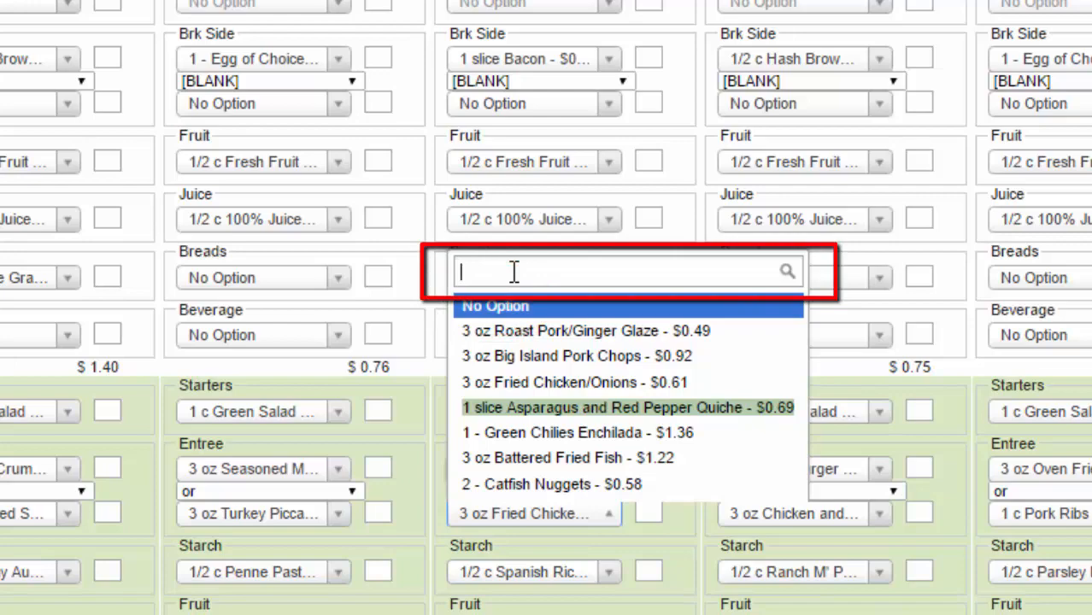
{"action": "type", "text": "s"}
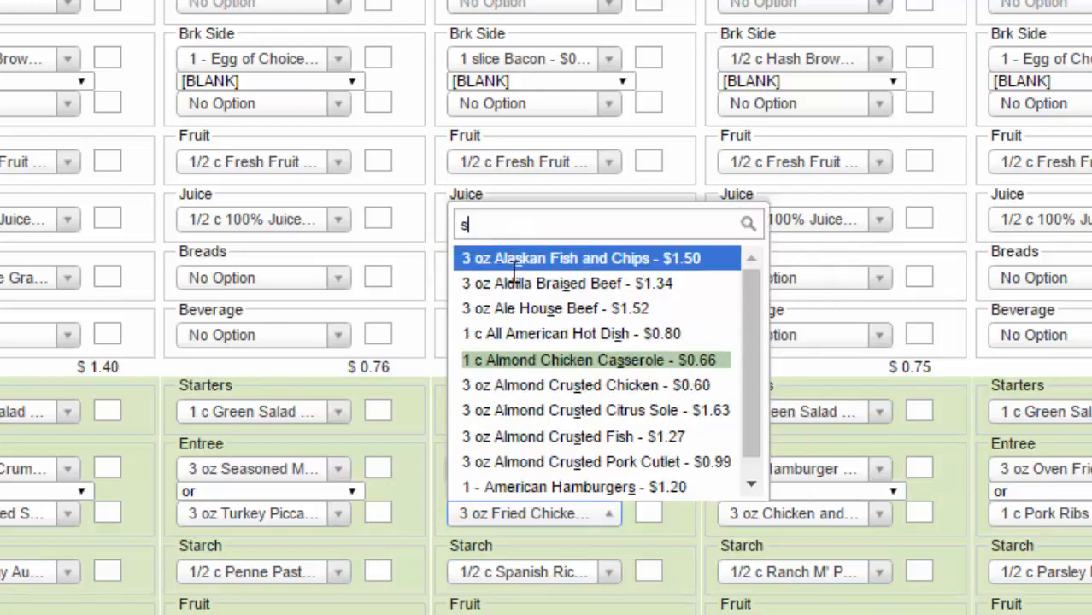
{"action": "type", "text": "hrim"}
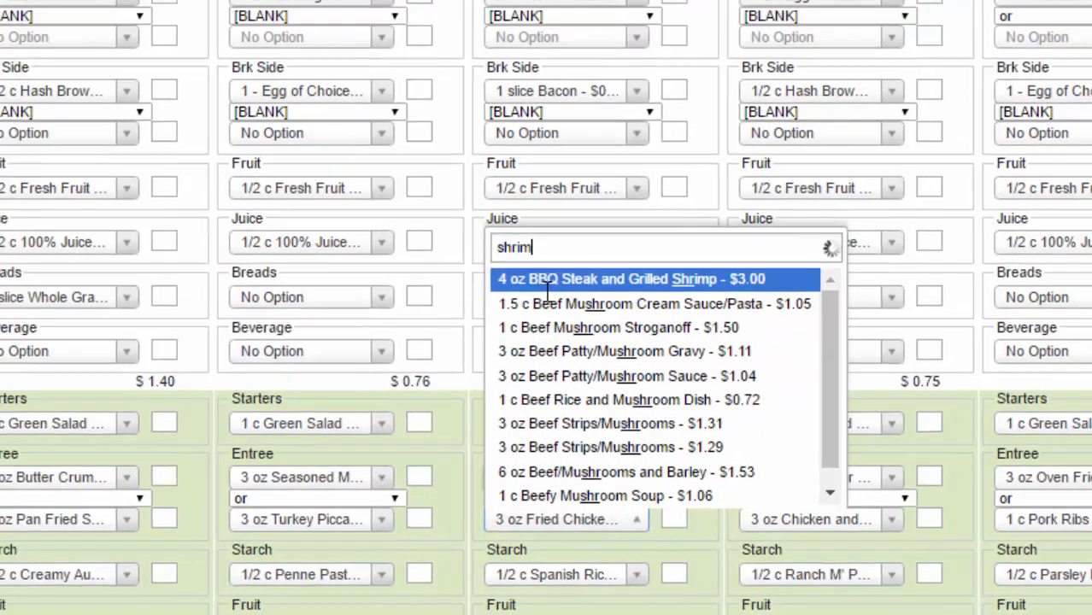
{"action": "type", "text": "p"}
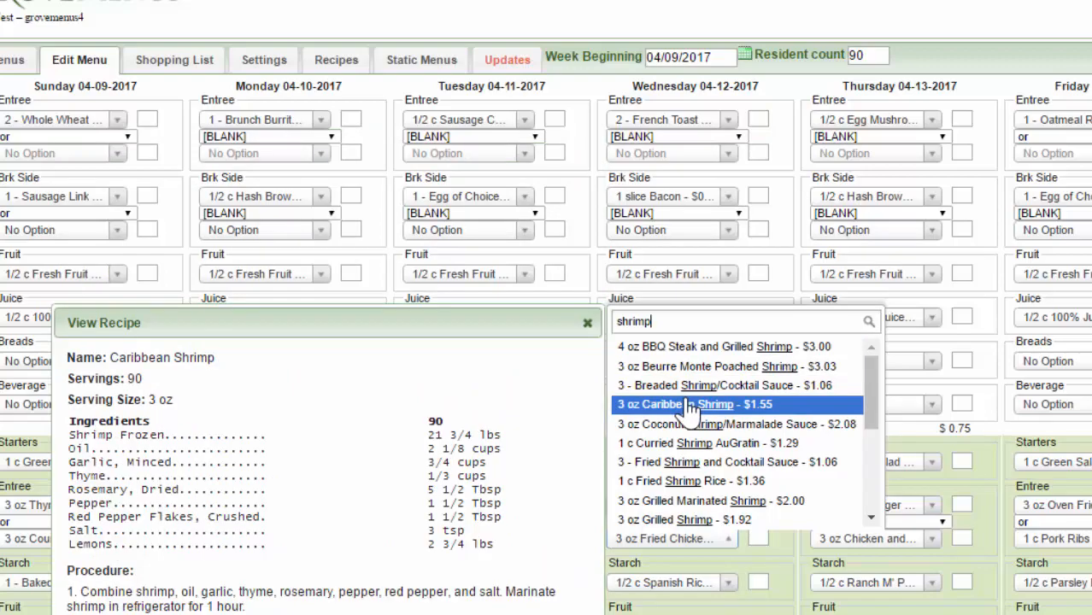
{"action": "left_click", "coordinate": [688, 432]}
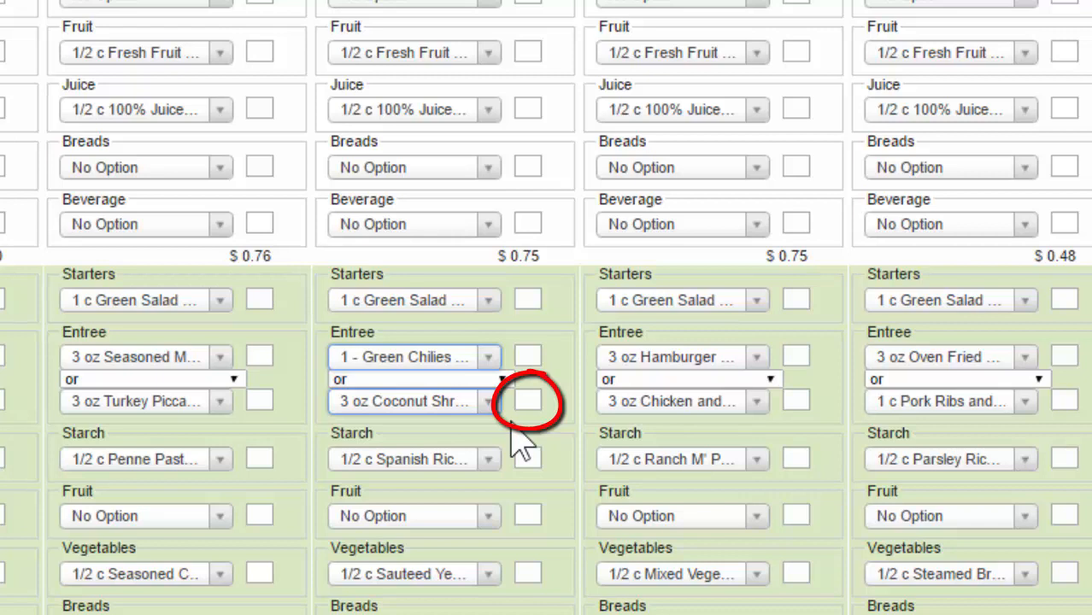
Step: Set Wednesday's serving counts to 60 for the Green Chilies Enchilada, 30 for the Coconut Shrimp and 120 for the breakfast bacon
{"action": "left_click", "coordinate": [530, 357]}
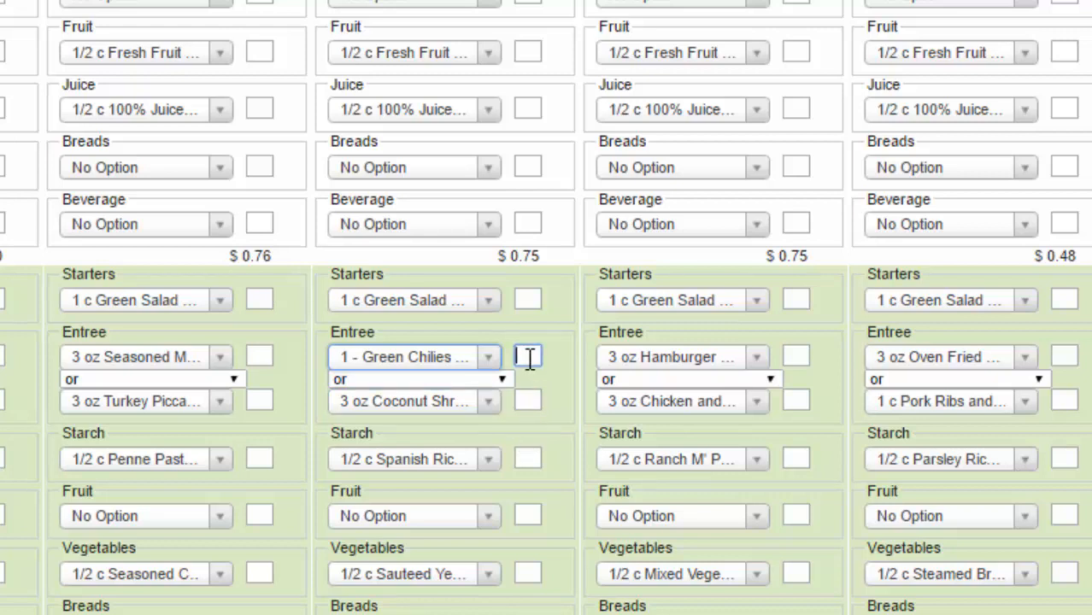
{"action": "type", "text": "60"}
{"action": "left_click", "coordinate": [530, 397]}
{"action": "type", "text": "30"}
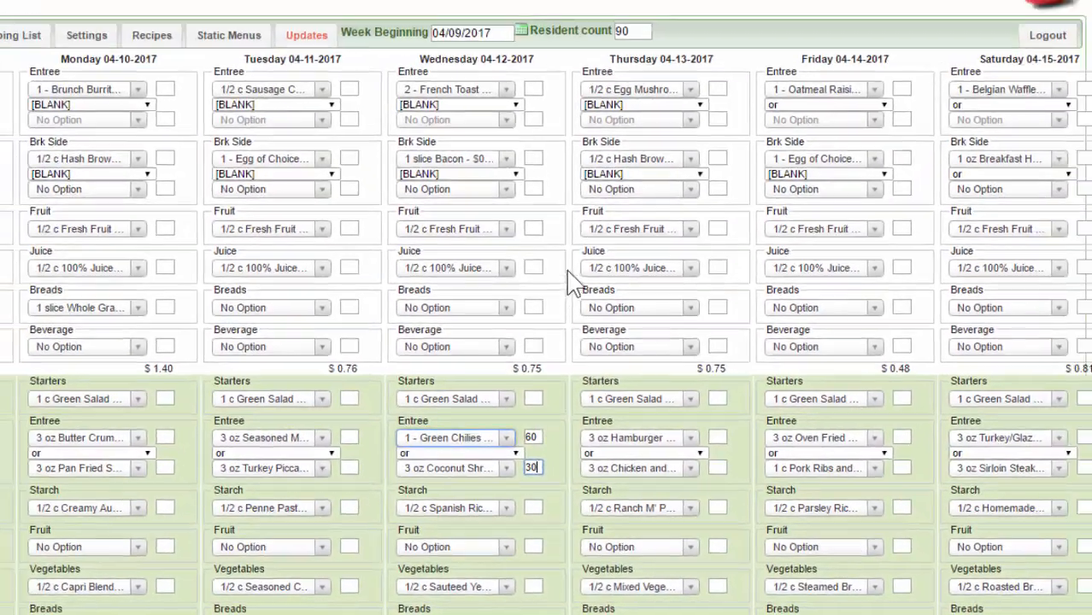
{"action": "left_click", "coordinate": [534, 159]}
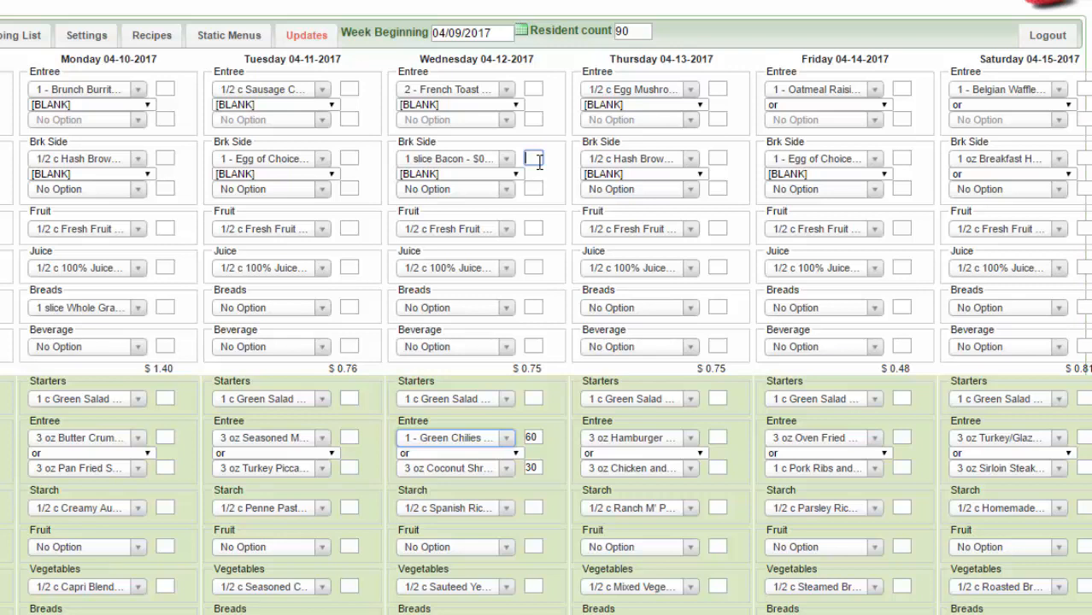
{"action": "type", "text": "120"}
Step: Change Wednesday's lunch starter to 1/2 c Cucumber Onion Salad and the lunch starch to 1/2 c Fresh Mashed Potatoes
{"action": "left_click", "coordinate": [508, 399]}
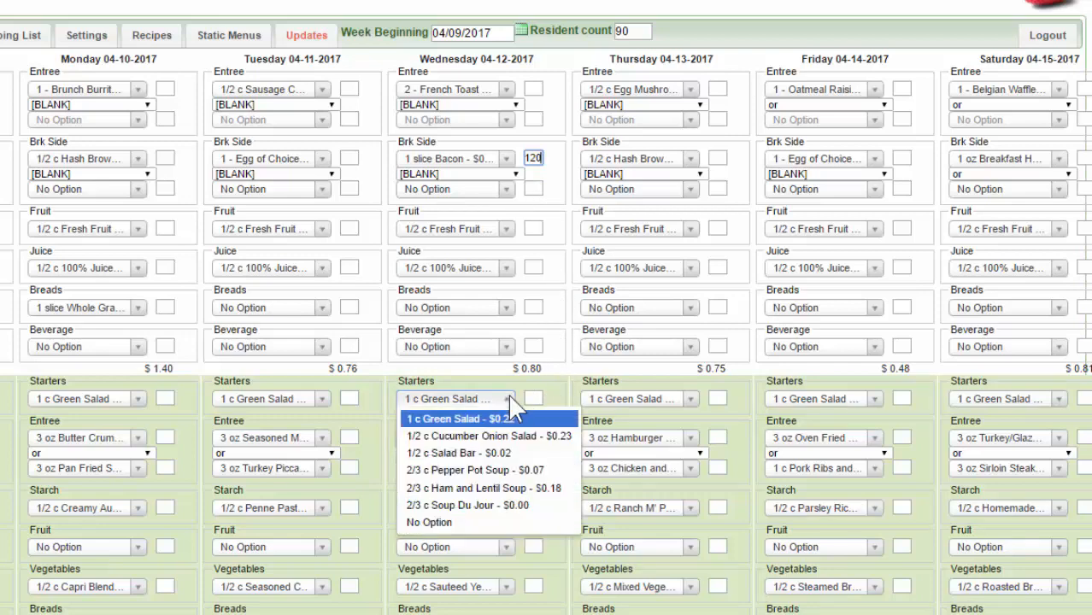
{"action": "left_click", "coordinate": [504, 436]}
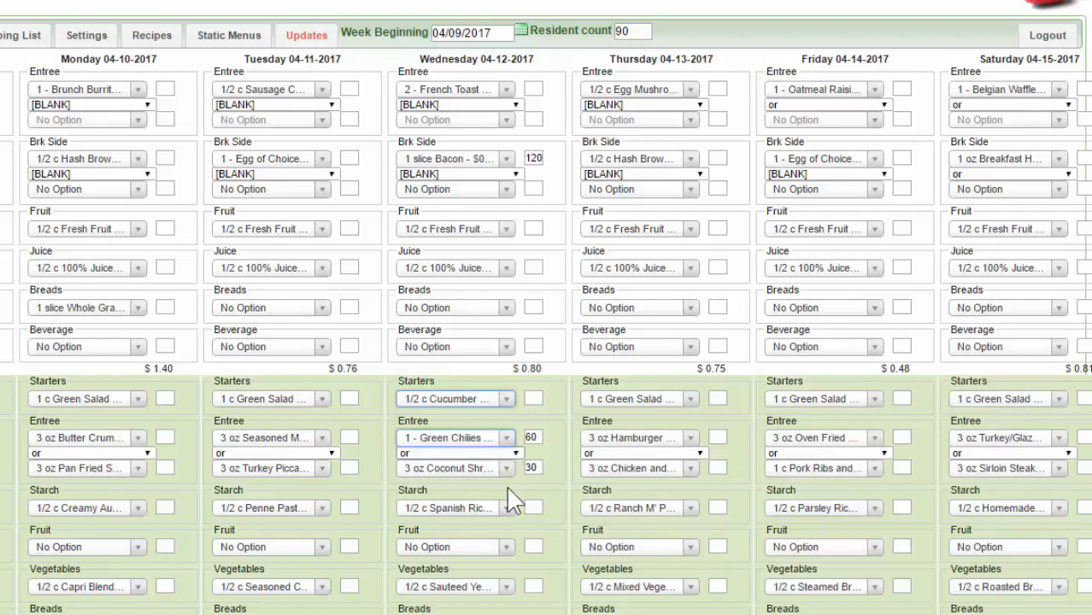
{"action": "left_click", "coordinate": [503, 509]}
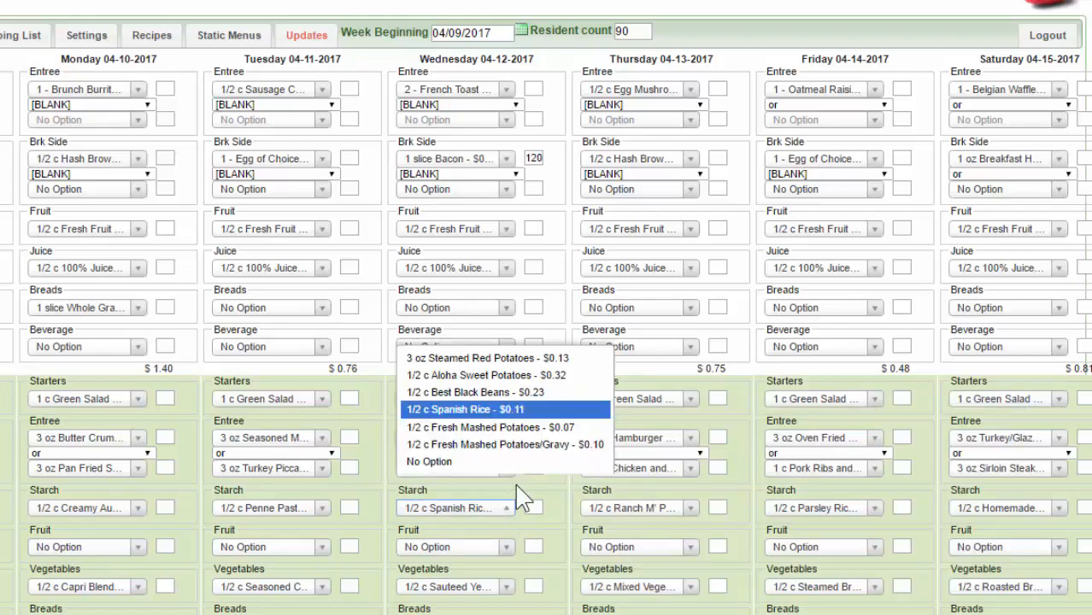
{"action": "left_click", "coordinate": [513, 427]}
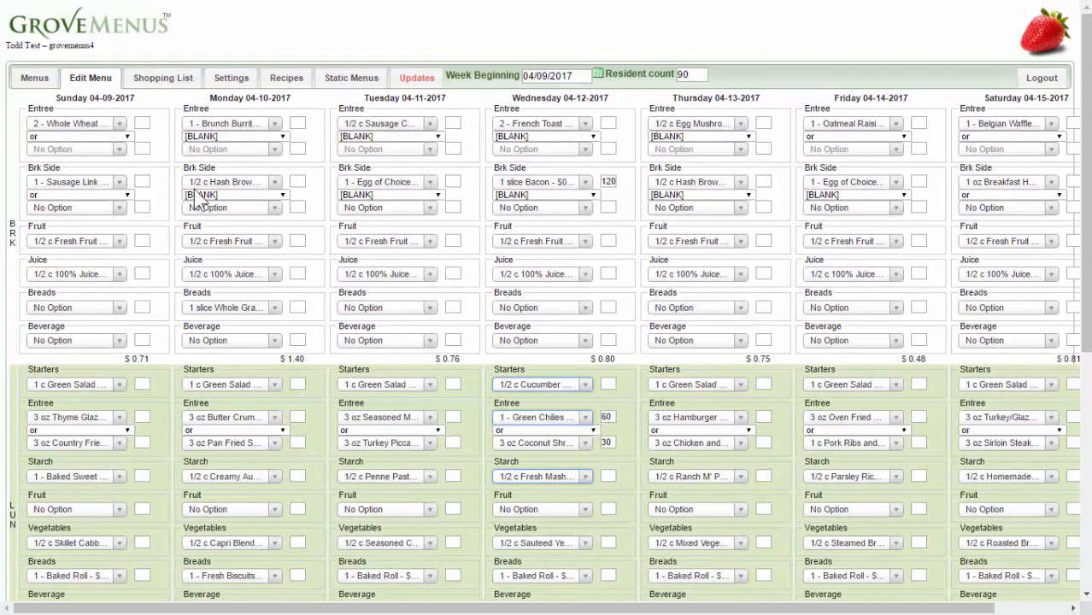
Step: Review the edited menu in the printable Week at a Glance, and return to the weekly menus
{"action": "left_click", "coordinate": [35, 78]}
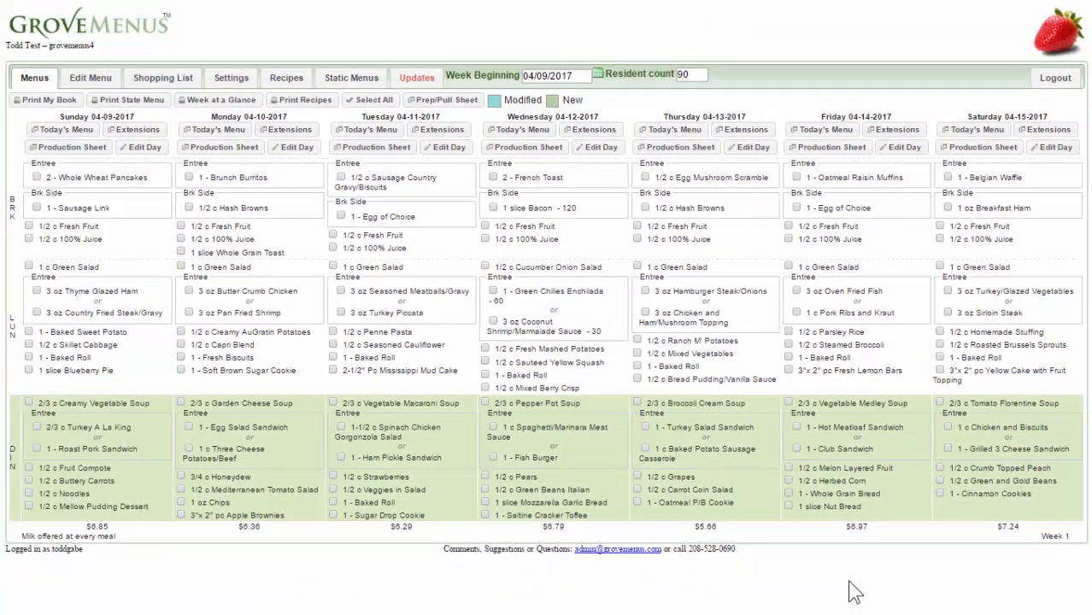
{"action": "left_click", "coordinate": [240, 108]}
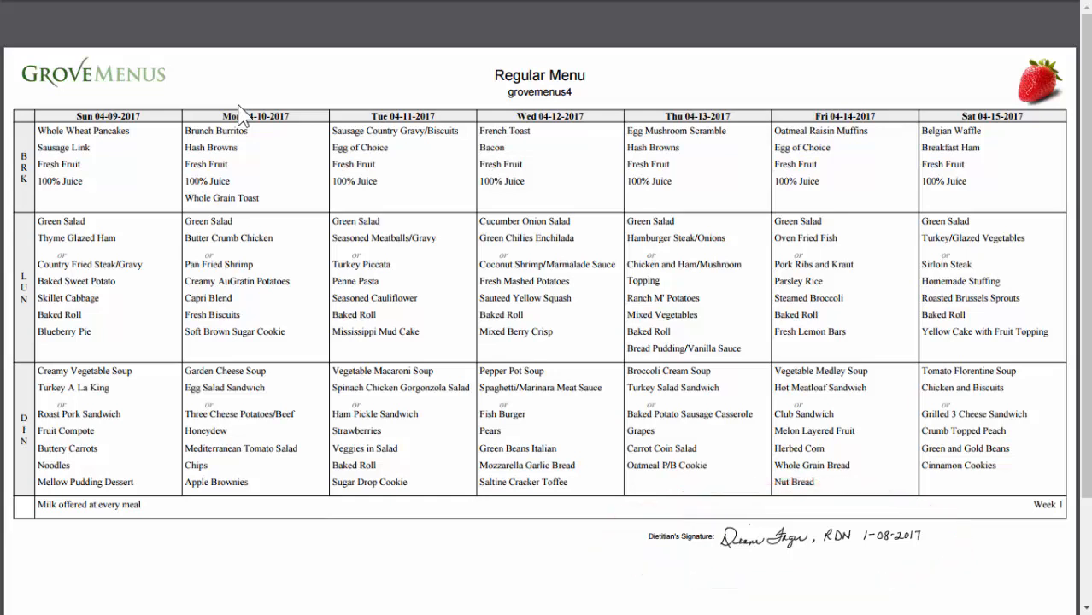
{"action": "key", "text": "alt+Left"}
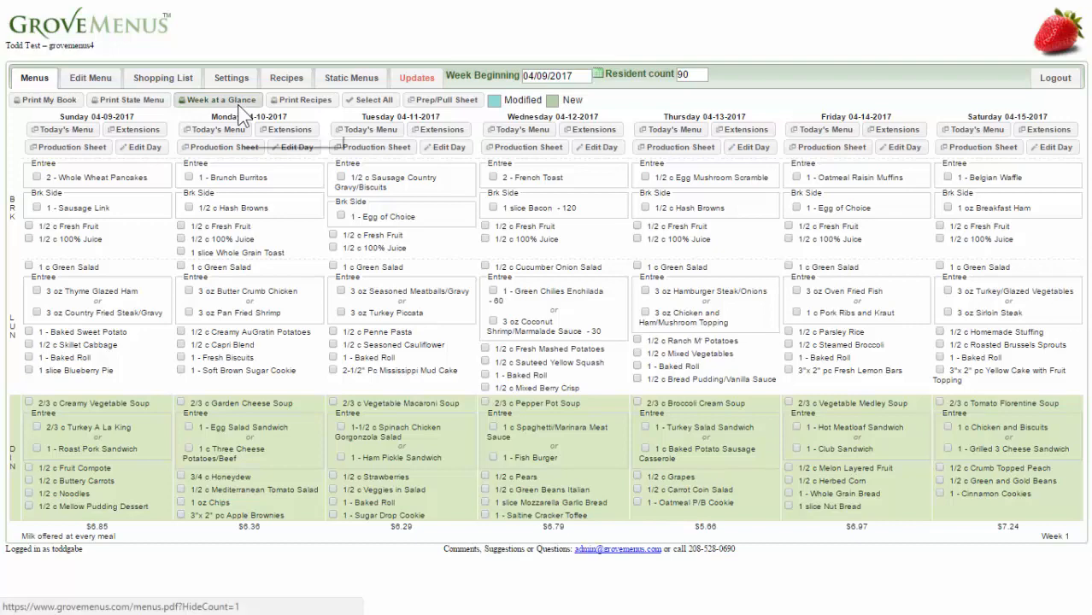
Step: Look through Today's Menu for Wednesday 04-12-2017, and return to the weekly menus
{"action": "left_click", "coordinate": [536, 128]}
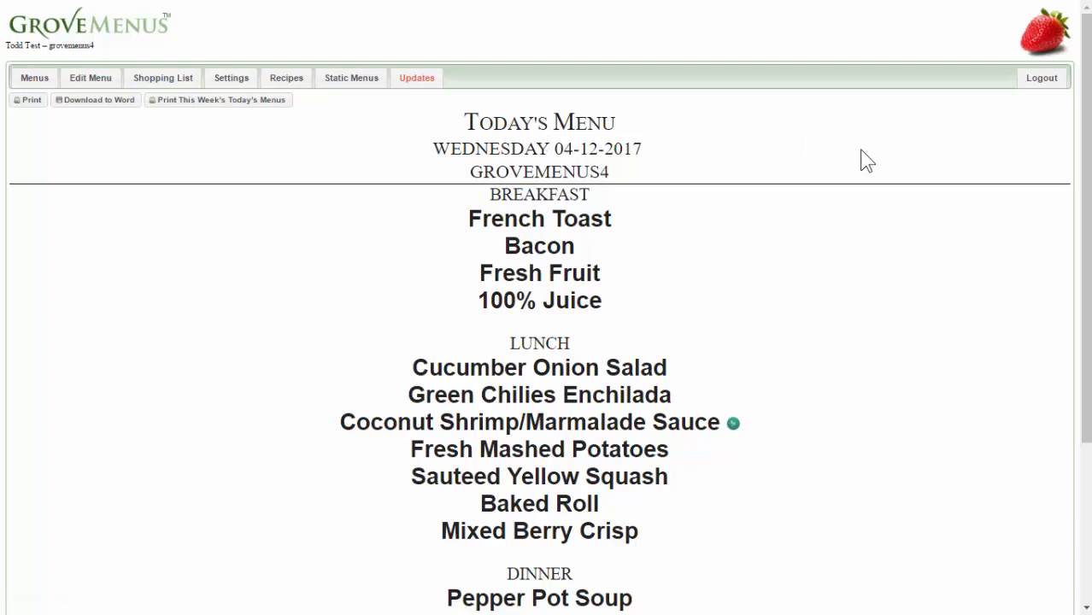
{"action": "scroll", "coordinate": [863, 158], "scroll_direction": "down", "scroll_amount": 3}
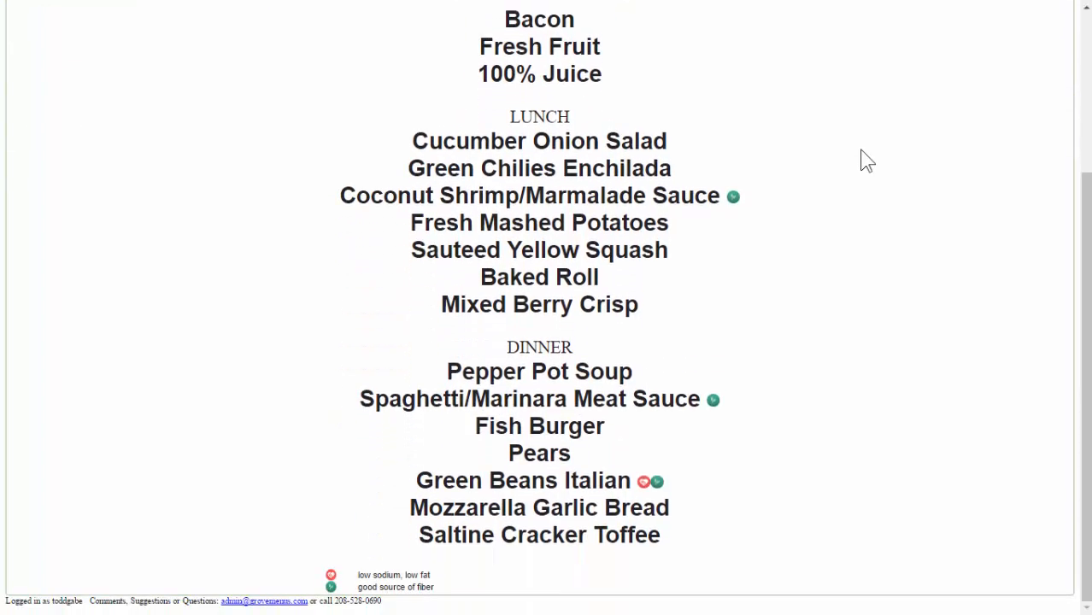
{"action": "scroll", "coordinate": [864, 158], "scroll_direction": "up", "scroll_amount": 1}
{"action": "scroll", "coordinate": [863, 158], "scroll_direction": "up", "scroll_amount": 2}
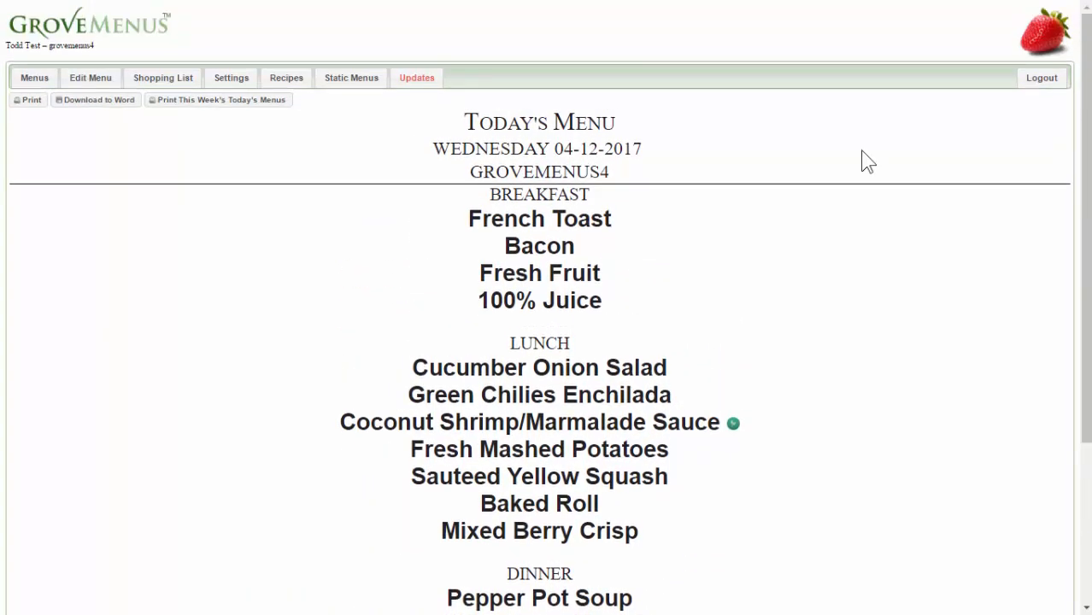
{"action": "left_click", "coordinate": [41, 84]}
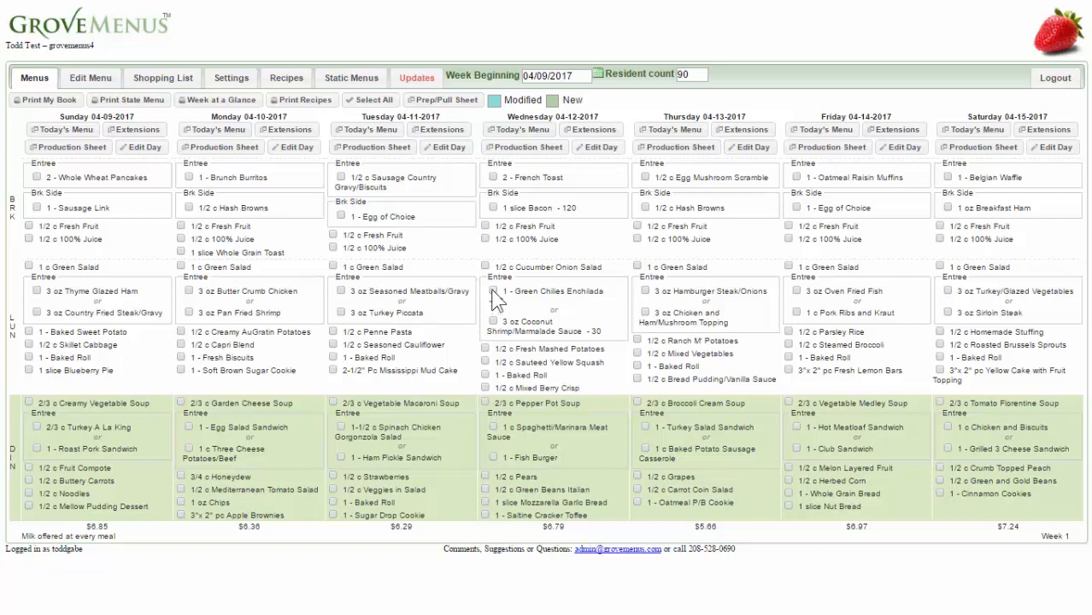
Step: Generate the printable recipe for Wednesday's Green Chilies Enchilada and look over its ingredients and instructions
{"action": "left_click", "coordinate": [493, 291]}
{"action": "left_click", "coordinate": [304, 100]}
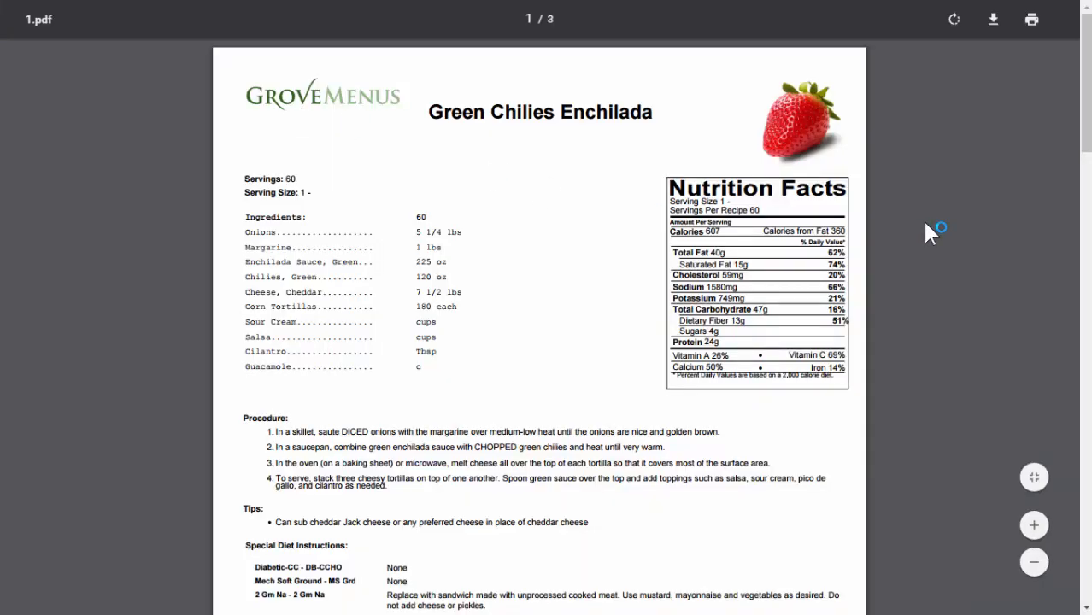
{"action": "scroll", "coordinate": [927, 229], "scroll_direction": "down", "scroll_amount": 1}
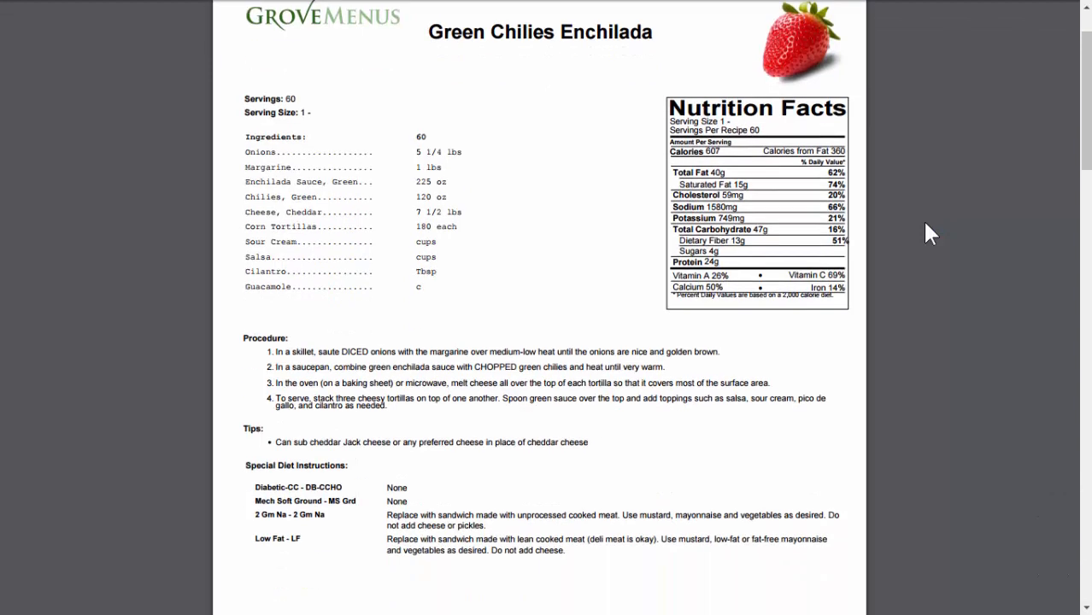
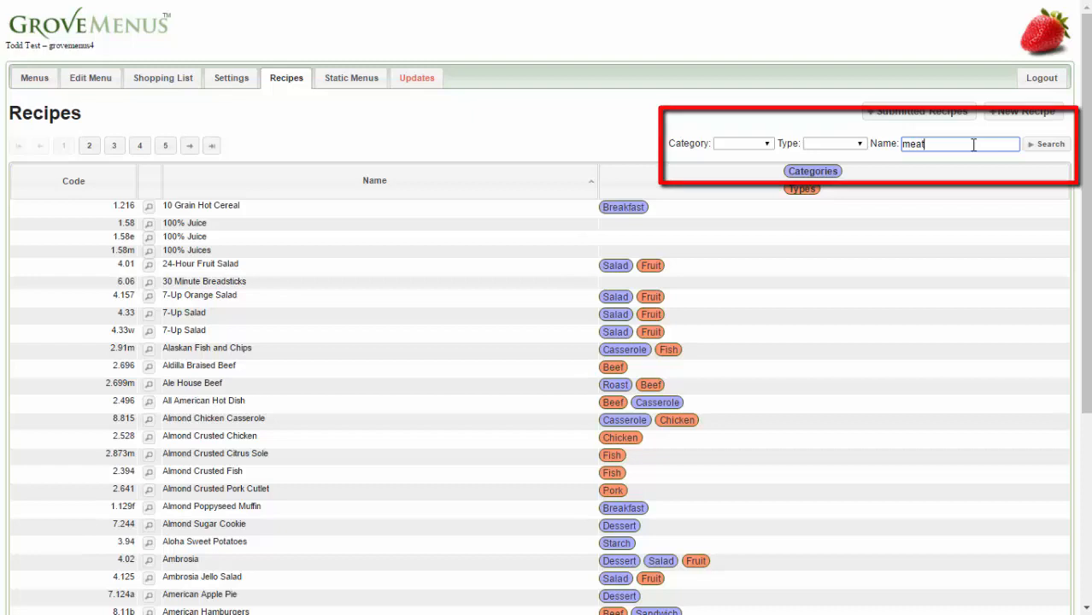
Step: Search the recipes by name for "meatlo"
{"action": "left_click", "coordinate": [1048, 151]}
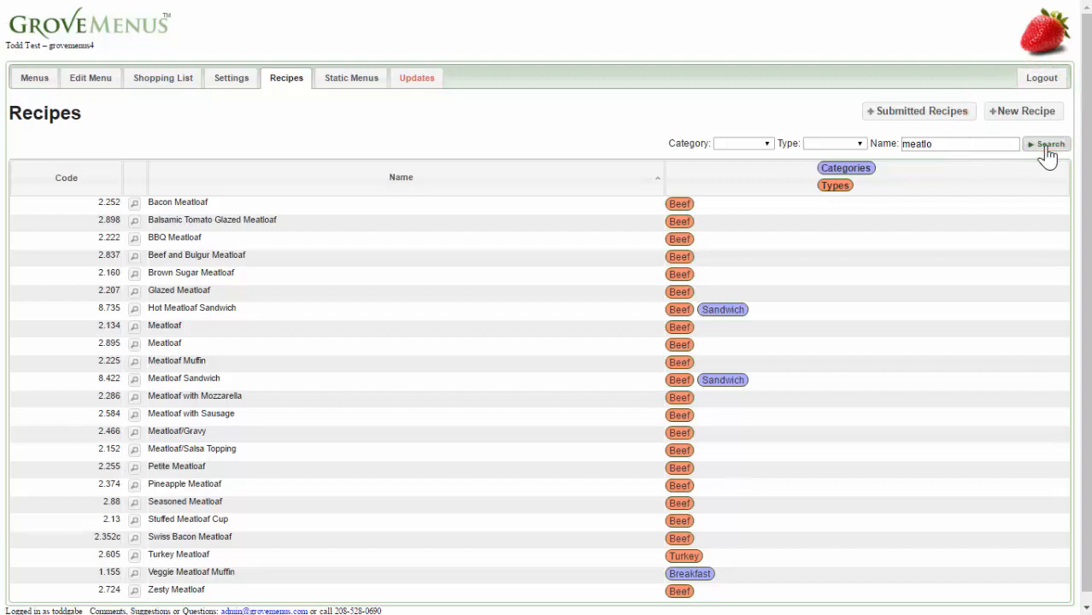
Step: Open the shopping list and exclude Baking Powder and Chocolate Chips from the items to print
{"action": "left_click", "coordinate": [182, 96]}
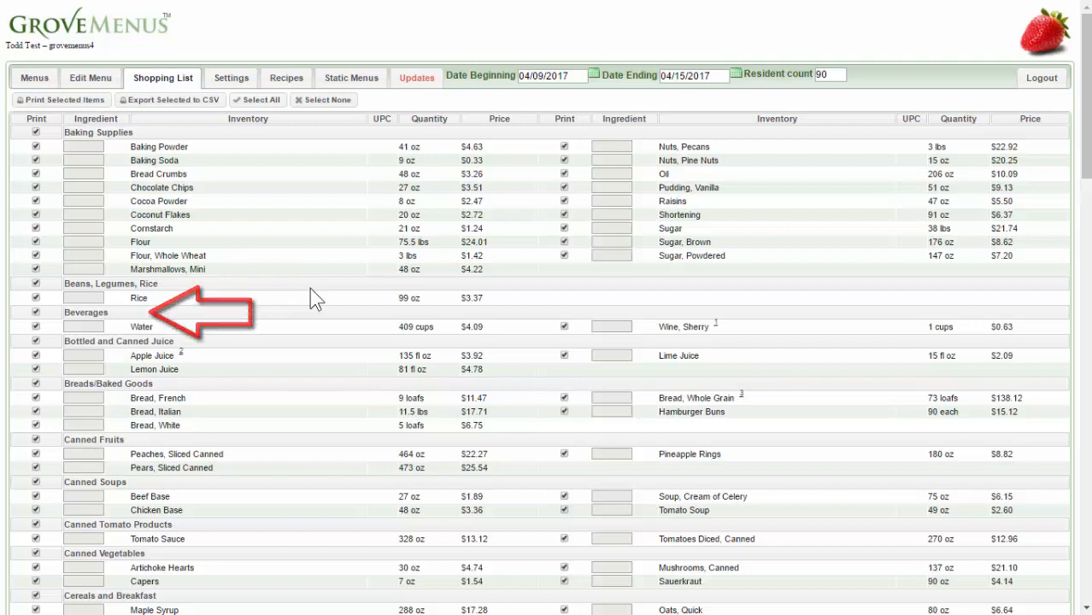
{"action": "left_click", "coordinate": [76, 104]}
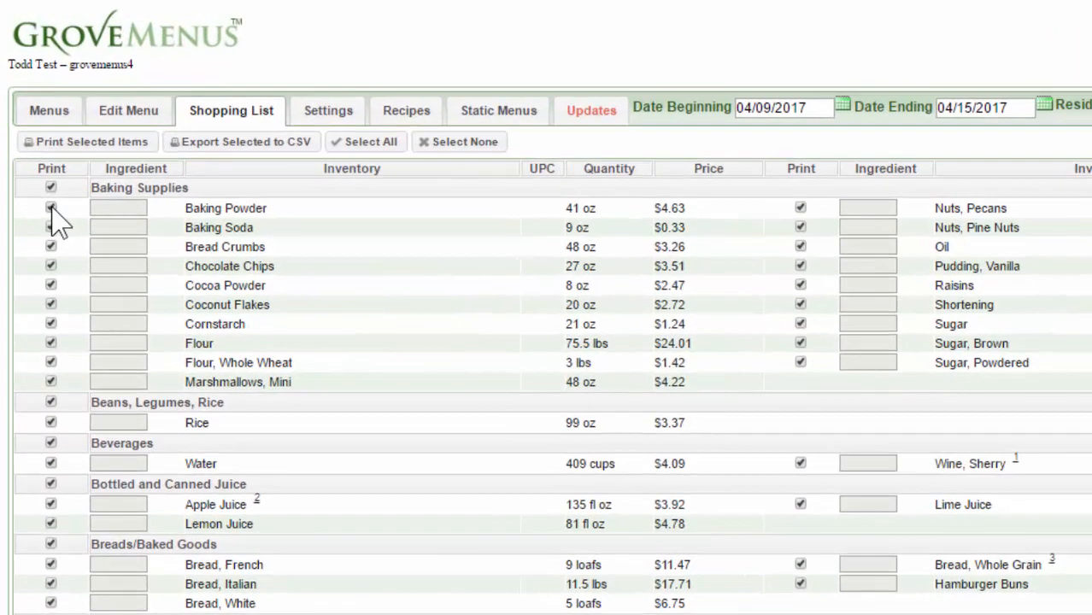
{"action": "left_click", "coordinate": [48, 196]}
{"action": "left_click", "coordinate": [50, 266]}
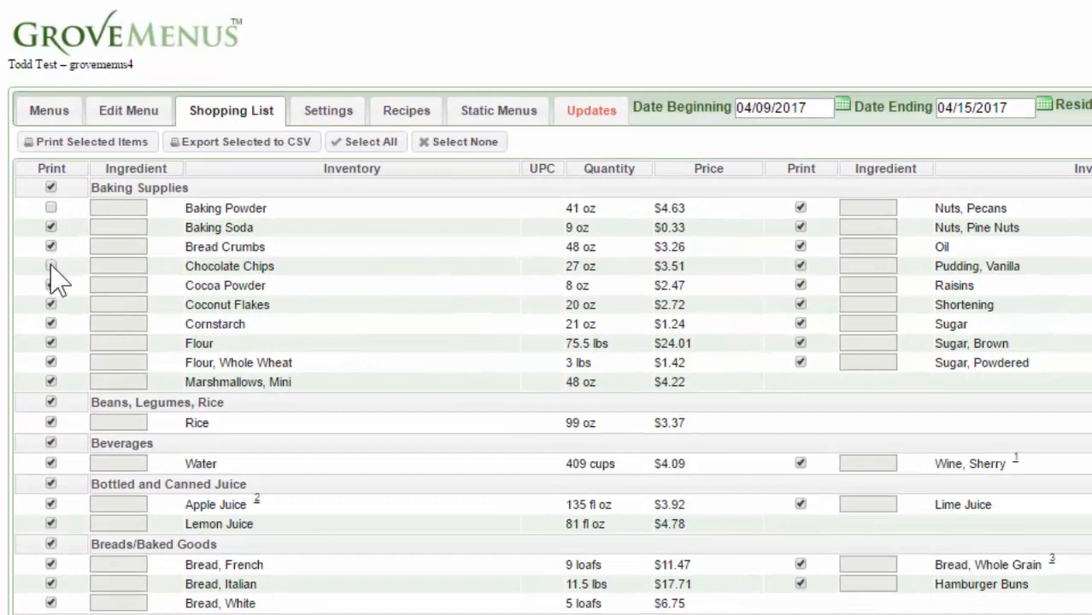
Step: Exclude Flour, Shortening and Sugar, Brown from the shopping list, and generate the printable list of the selected items
{"action": "left_click", "coordinate": [50, 343]}
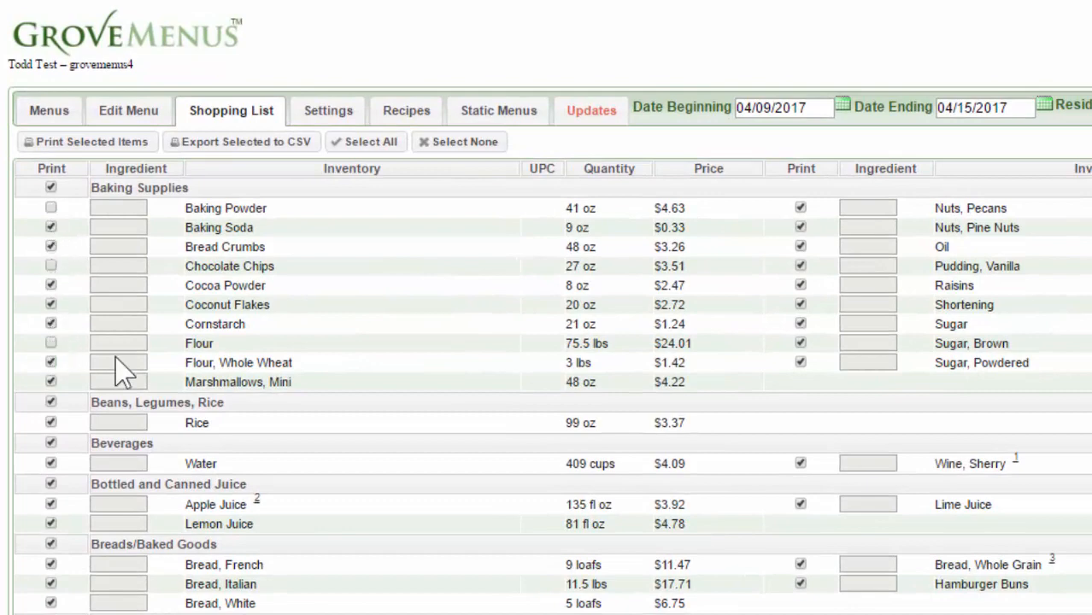
{"action": "left_click", "coordinate": [800, 343]}
{"action": "left_click", "coordinate": [800, 305]}
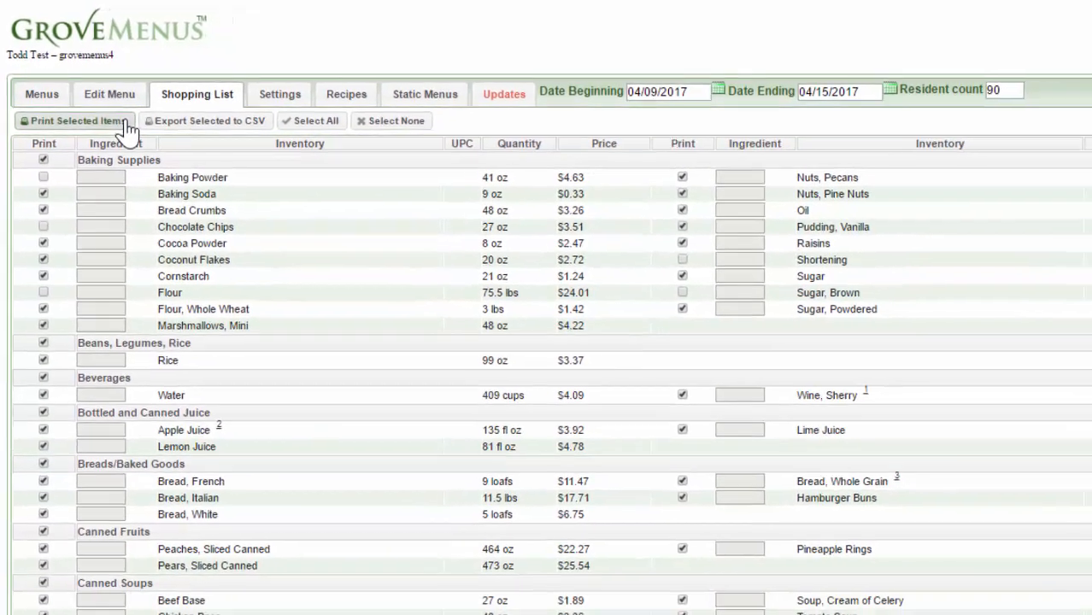
{"action": "left_click", "coordinate": [146, 142]}
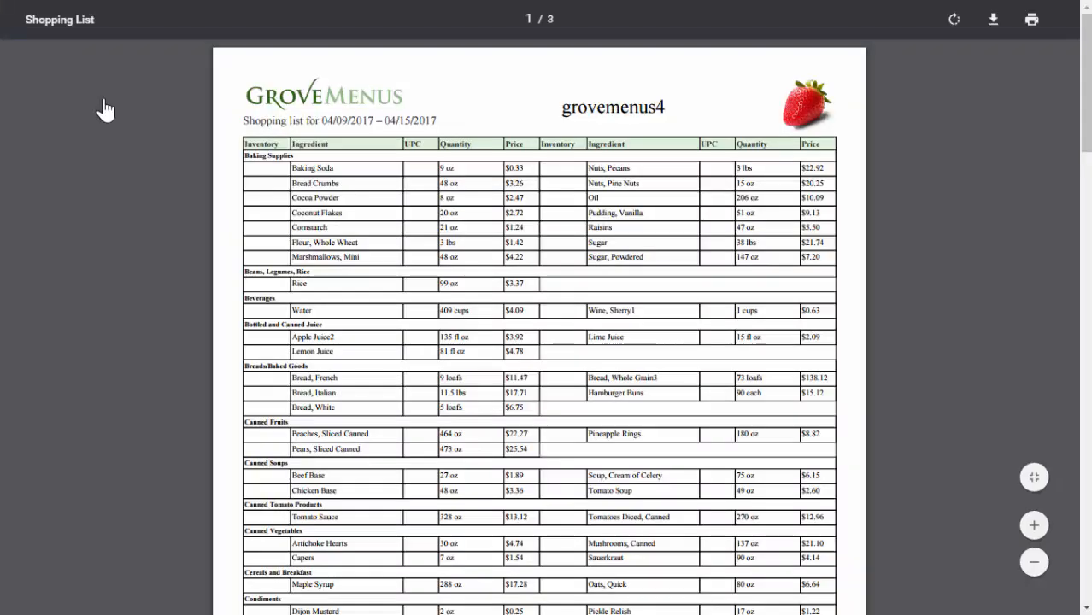
{"action": "key", "text": "alt+Left"}
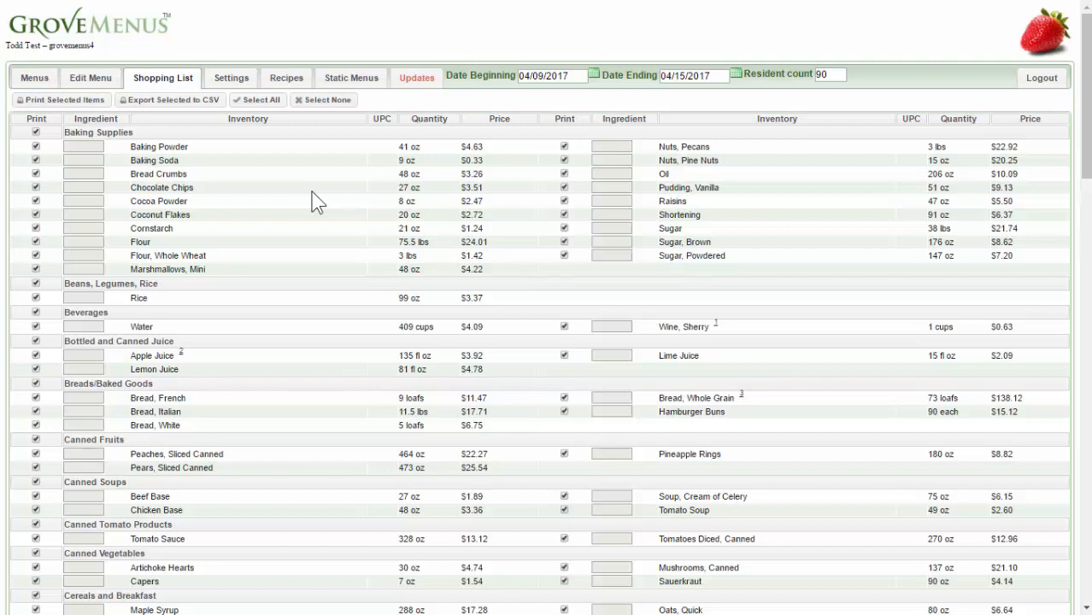
Step: Look over the production sheet for Wednesday 04-12-2017, and return to the weekly menus
{"action": "left_click", "coordinate": [34, 78]}
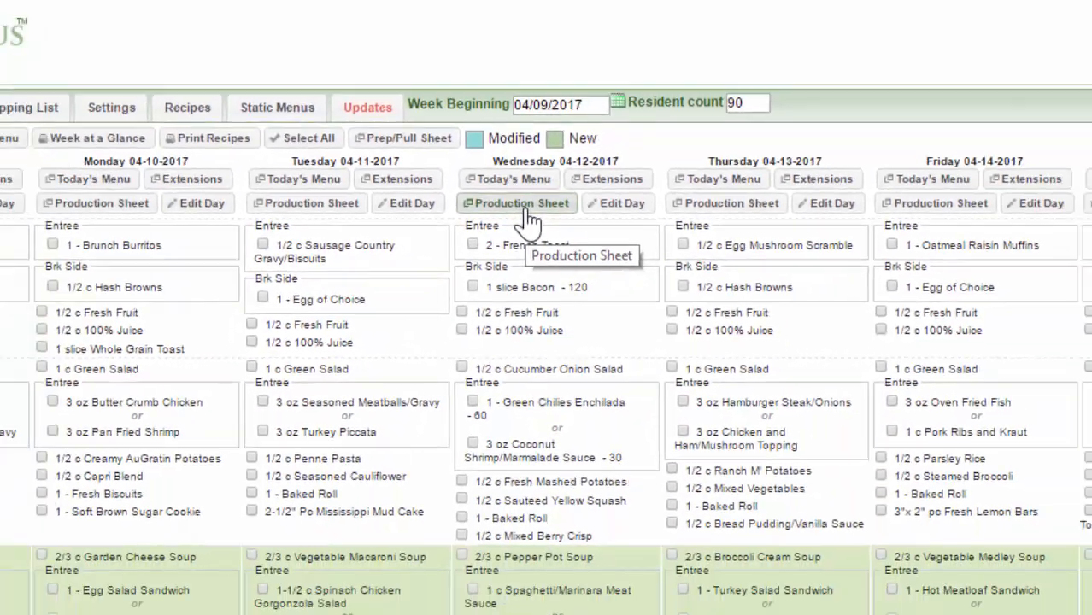
{"action": "left_click", "coordinate": [511, 341]}
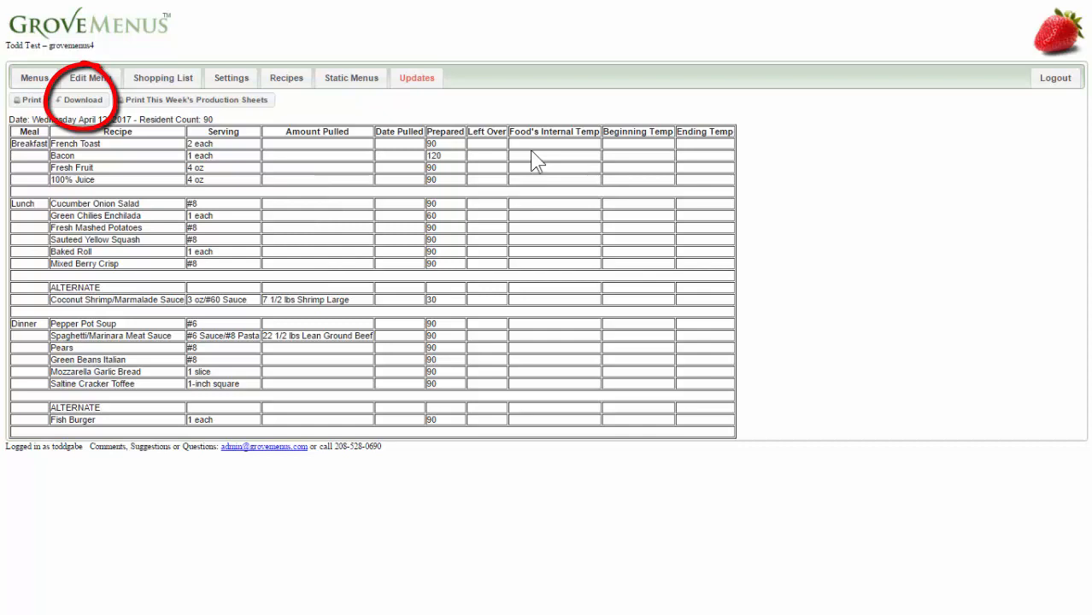
{"action": "left_click", "coordinate": [34, 80]}
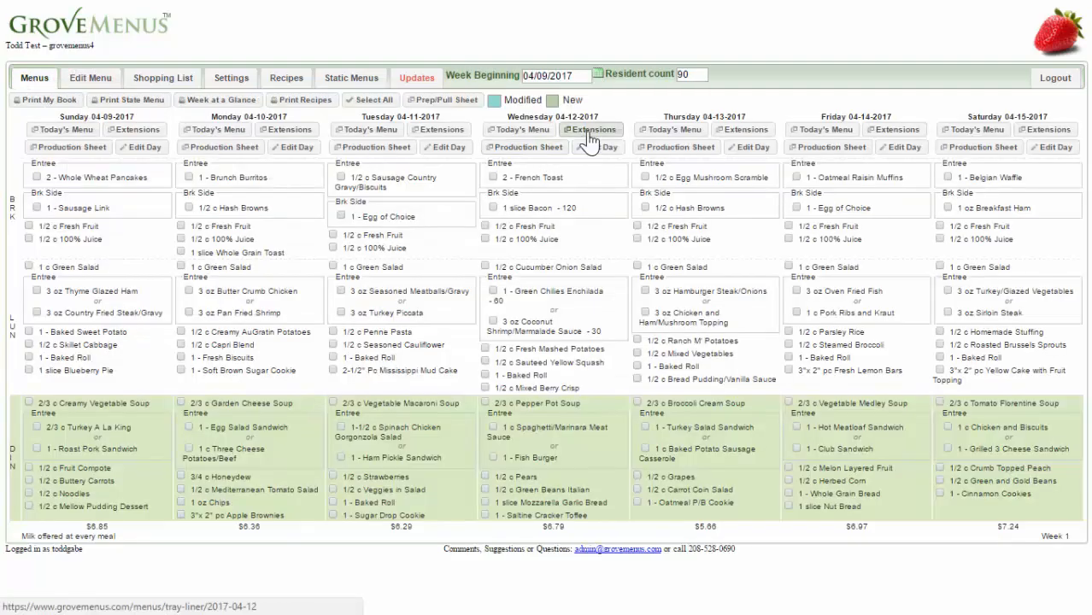
Step: View the extensions for Wednesday 04-12-2017, and log out of the account
{"action": "left_click", "coordinate": [588, 132]}
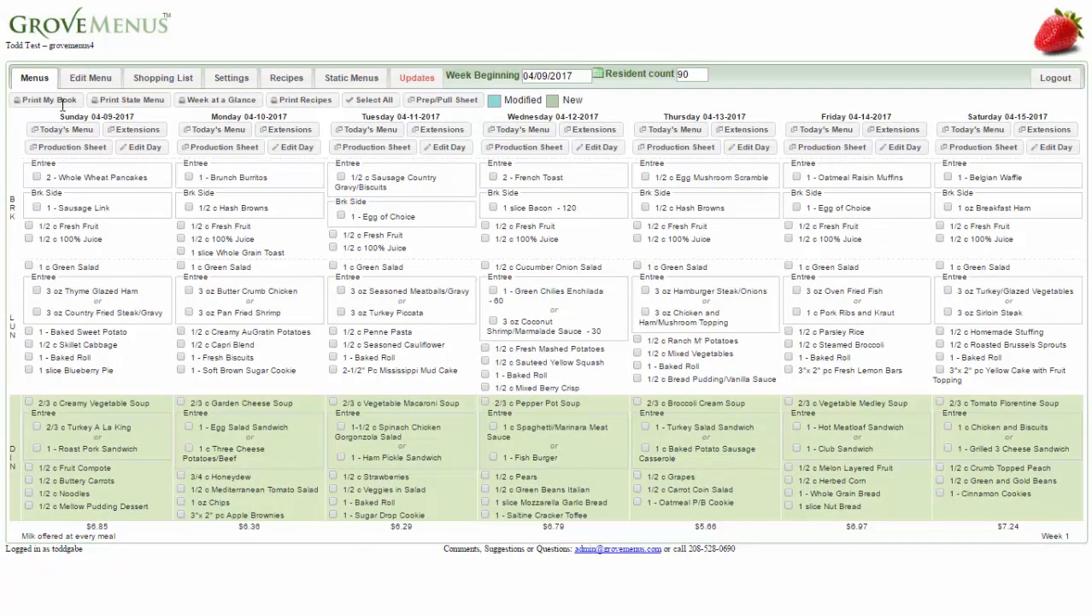
{"action": "left_click", "coordinate": [1042, 81]}
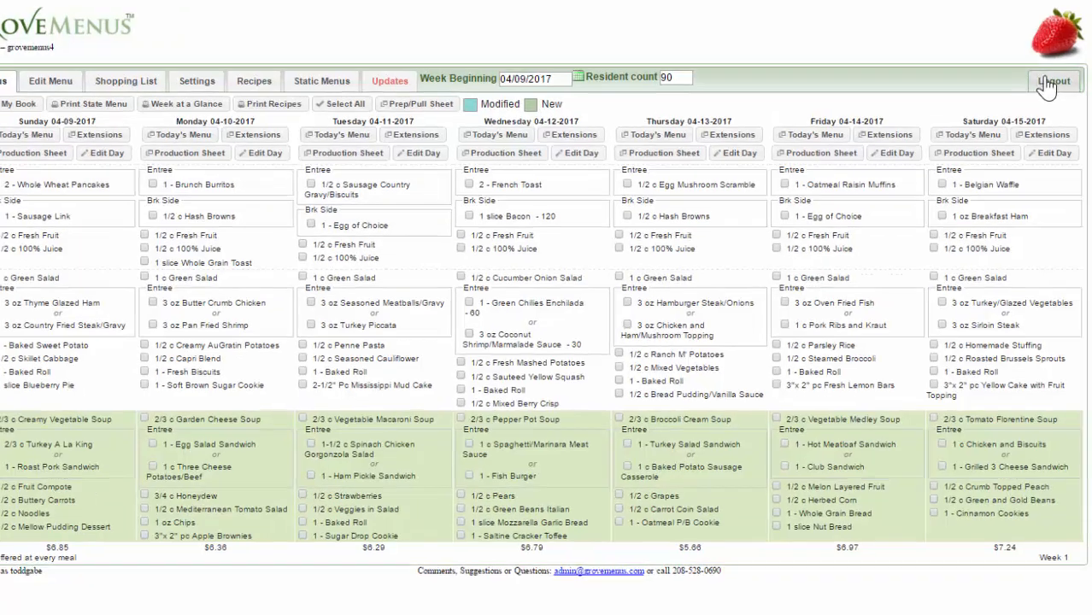